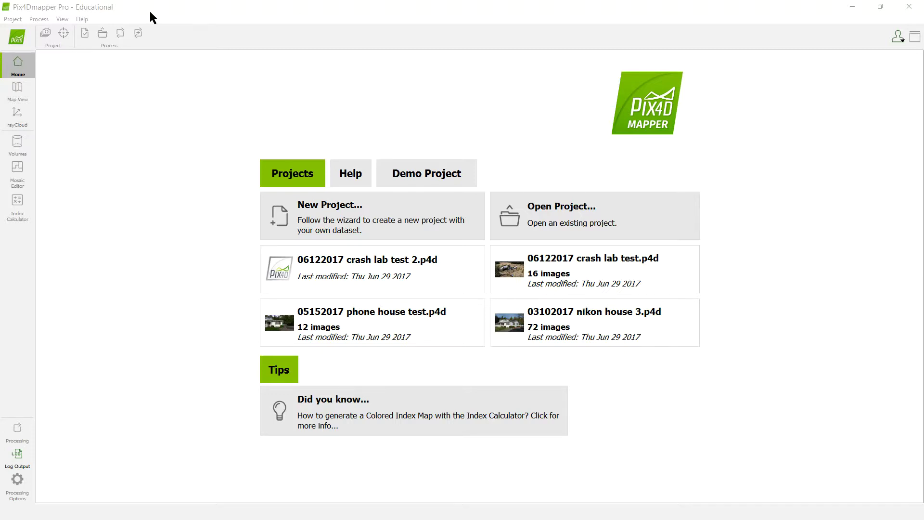
# Start a new project from the Pix4Dmapper home screen
pyautogui.click(363, 236)
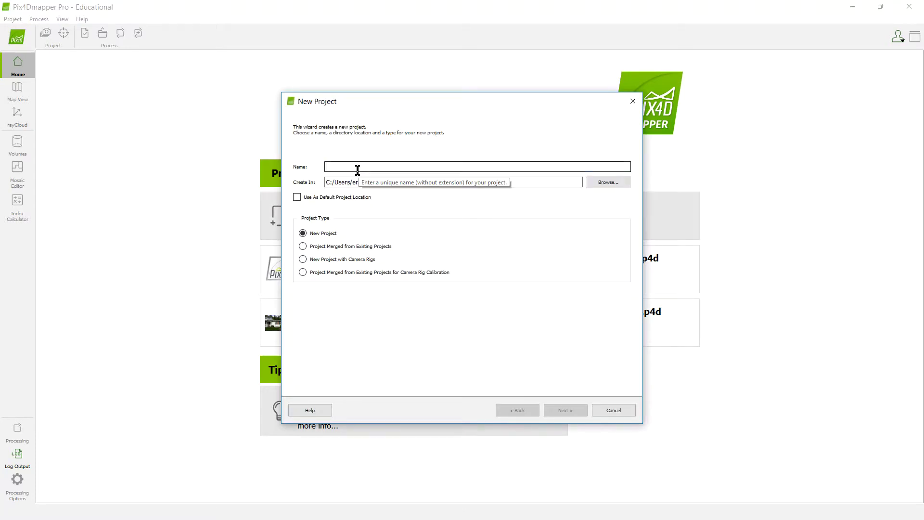
# Name the project '06122017 crash lab phone a' in the default folder and continue
pyautogui.write('061')
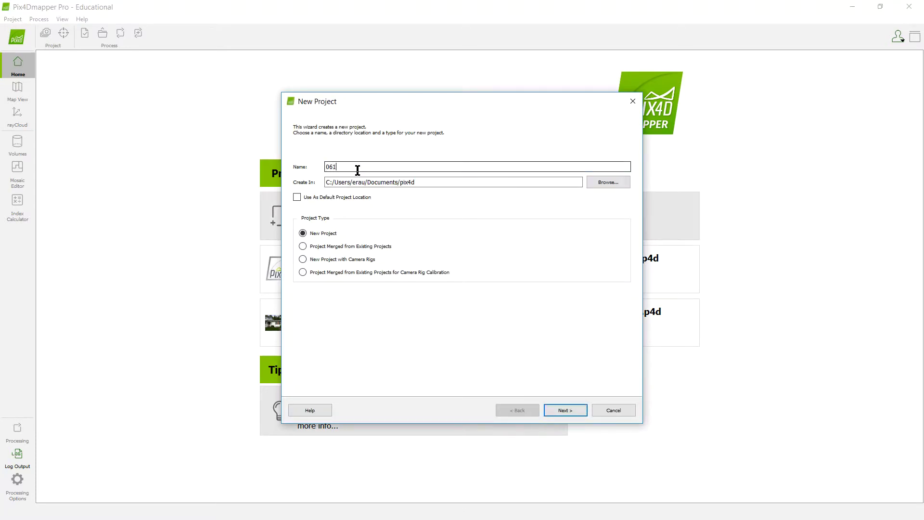
pyautogui.write('22017 trash lab phone a')
pyautogui.click(573, 413)
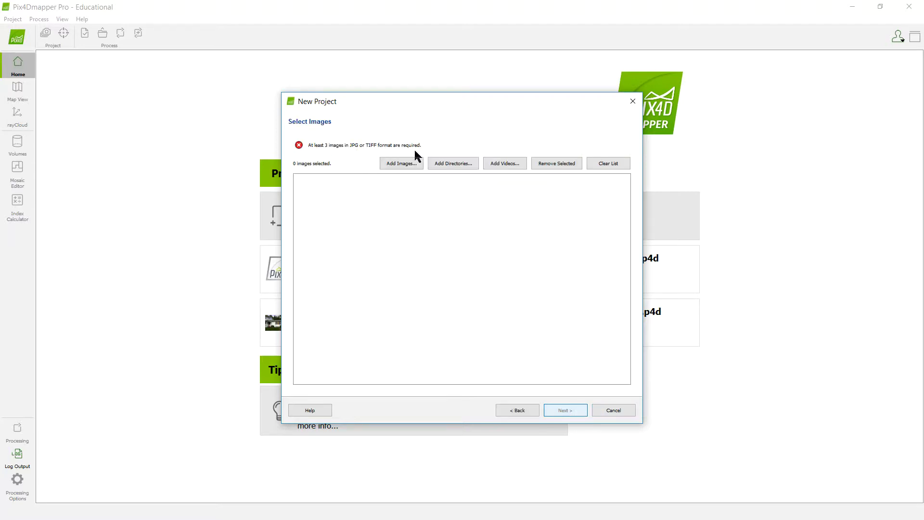
# Add the 16 JPG photos from the 06122017 crash lab test folder and continue
pyautogui.moveTo(923, 89); pyautogui.dragTo(658, 107)
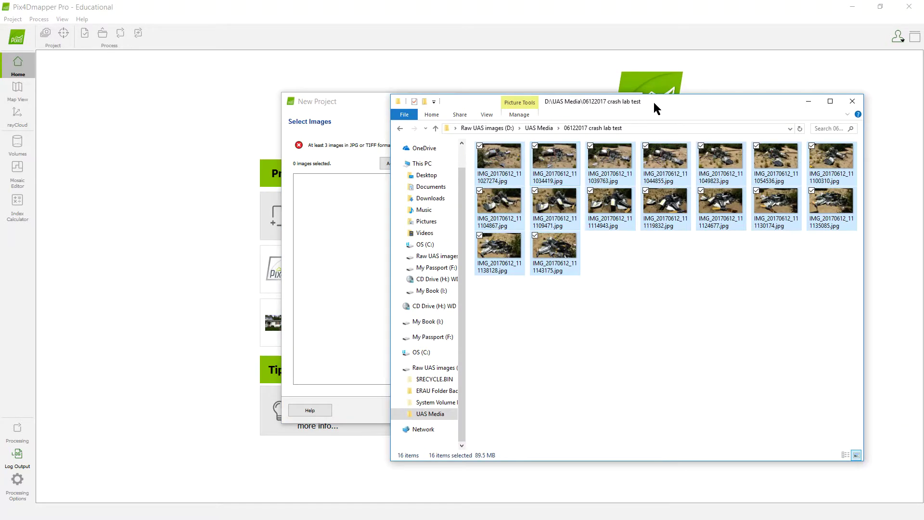
pyautogui.moveTo(657, 107); pyautogui.dragTo(923, 108)
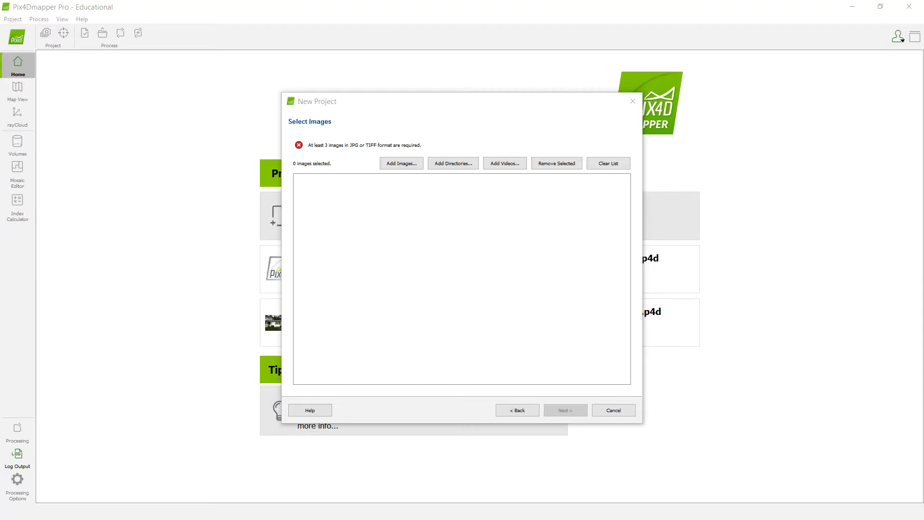
pyautogui.moveTo(923, 202); pyautogui.dragTo(372, 258)
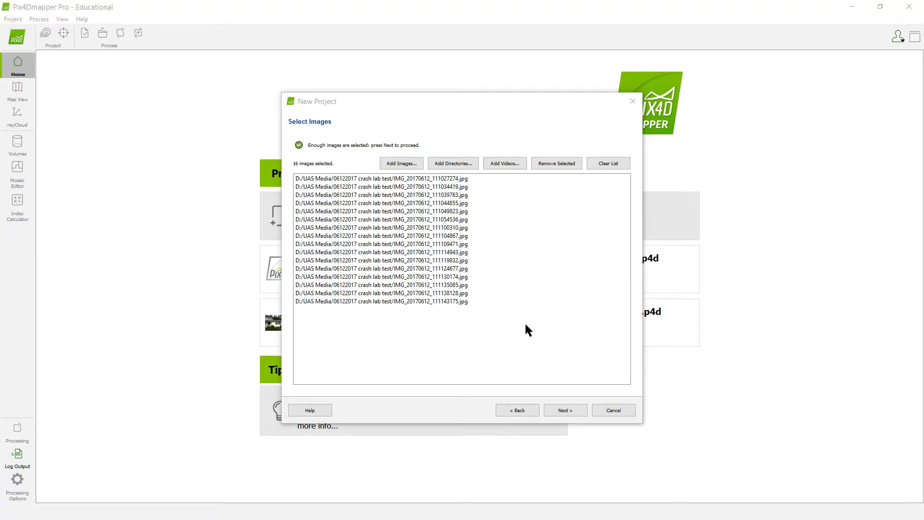
pyautogui.click(570, 412)
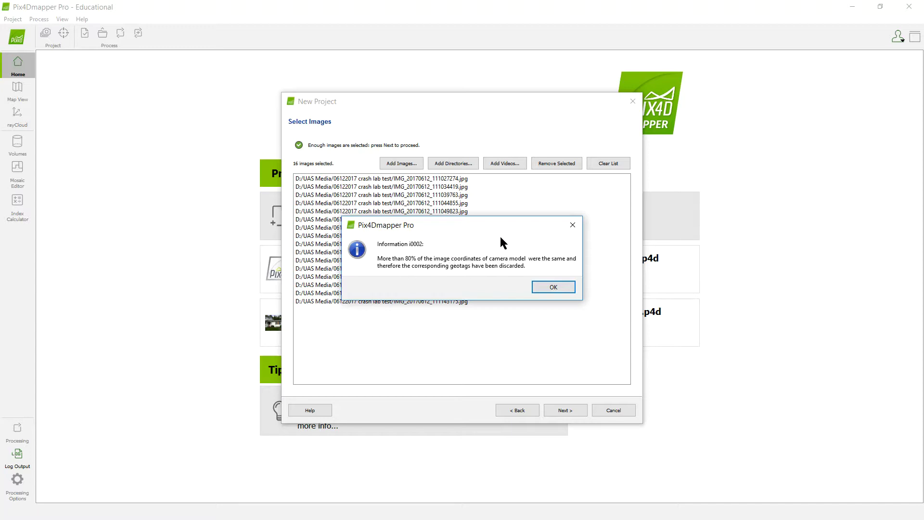
# Acknowledge the discarded geotags and accept the MotoG(4) image properties
pyautogui.click(557, 288)
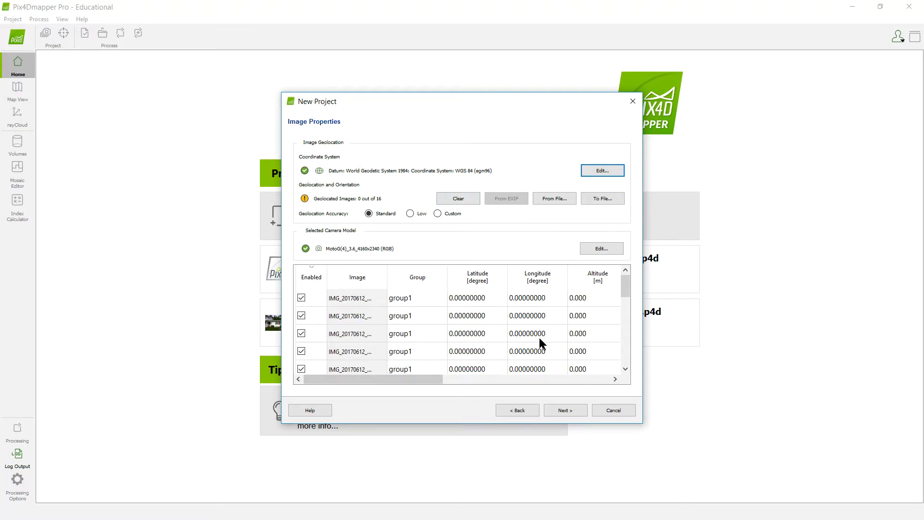
pyautogui.click(564, 410)
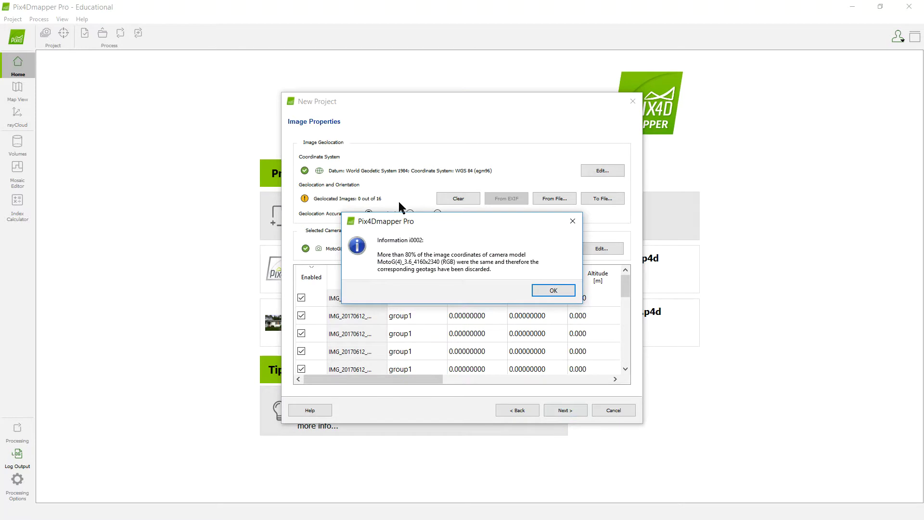
# Keep the arbitrary coordinate system and finish with the 3D Maps template, without processing
pyautogui.click(554, 289)
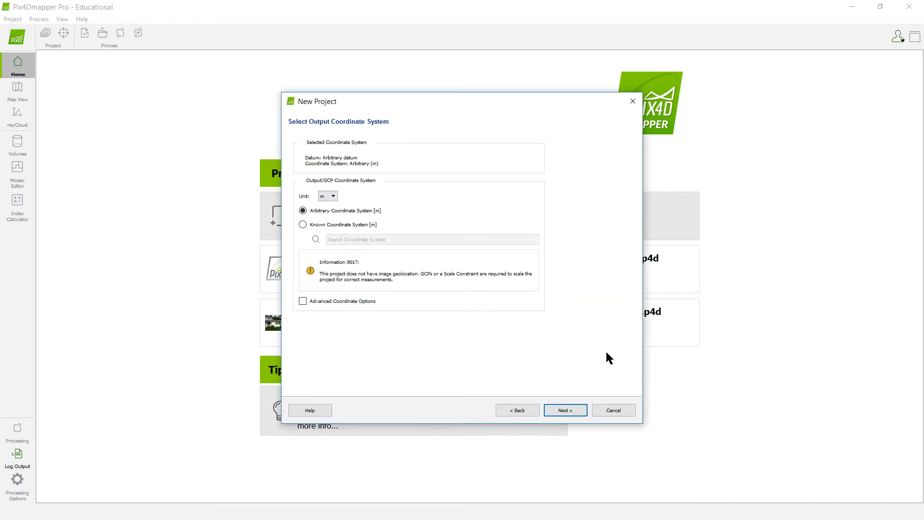
pyautogui.click(565, 410)
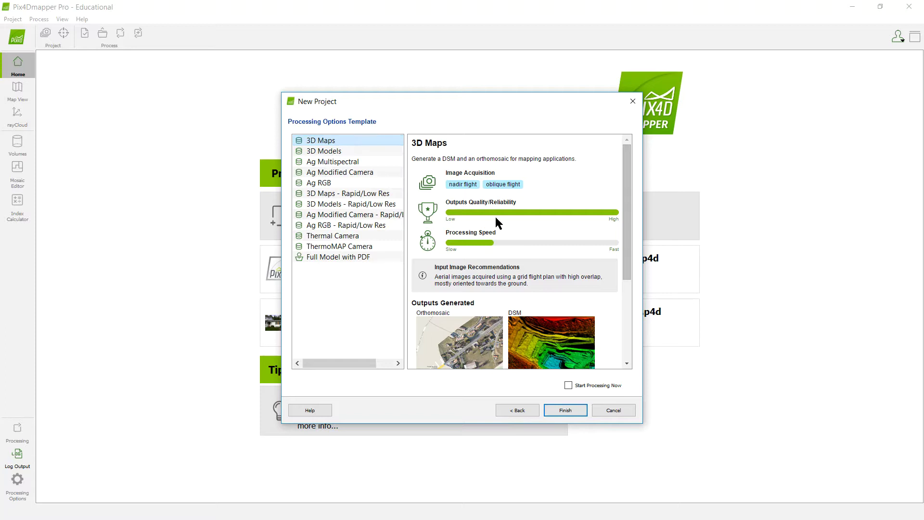
pyautogui.moveTo(629, 224); pyautogui.dragTo(631, 304)
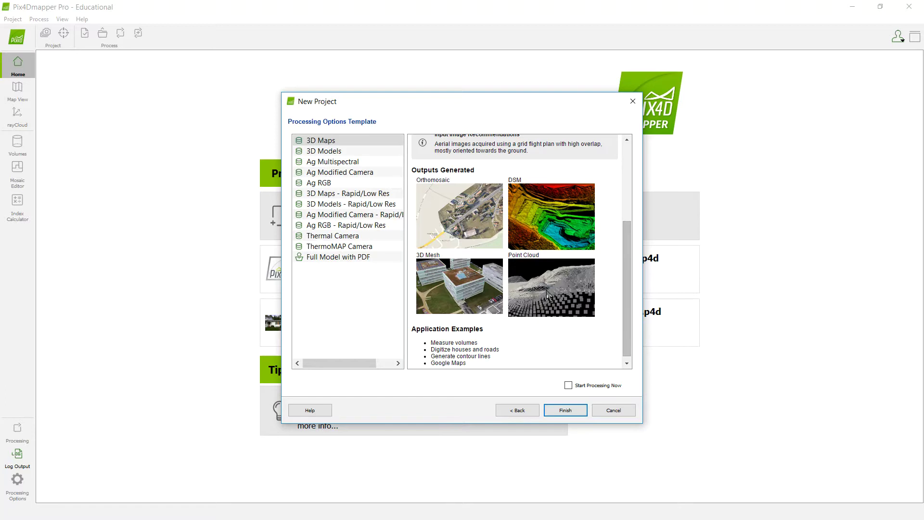
pyautogui.scroll(1, 547, 294)
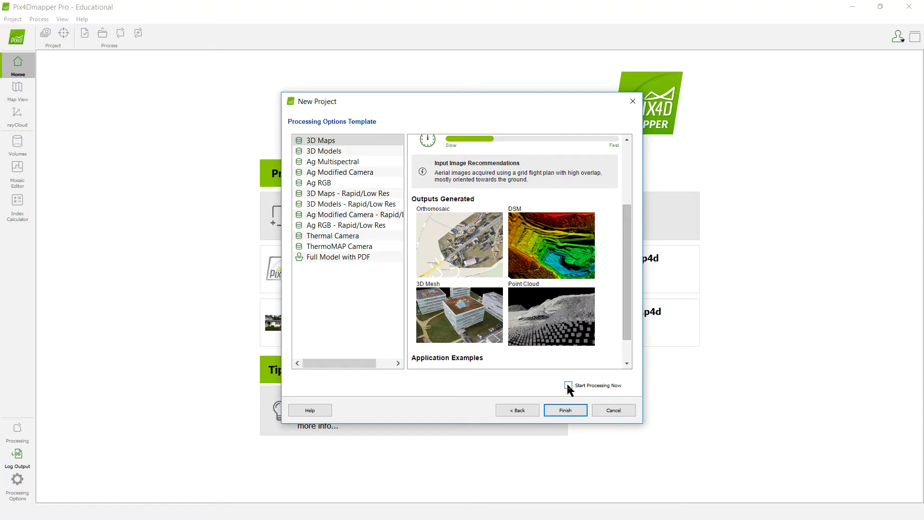
pyautogui.click(564, 410)
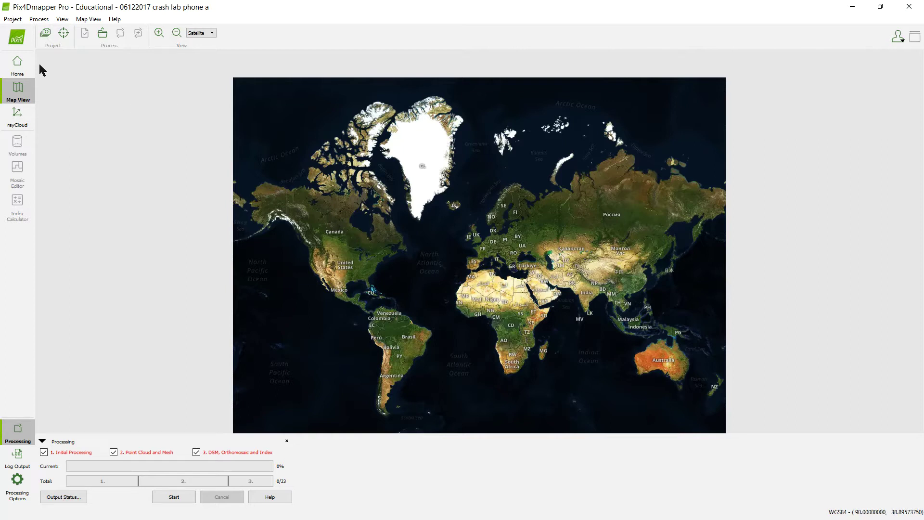
# Open the Process menu once the project loads in Map View
pyautogui.click(39, 19)
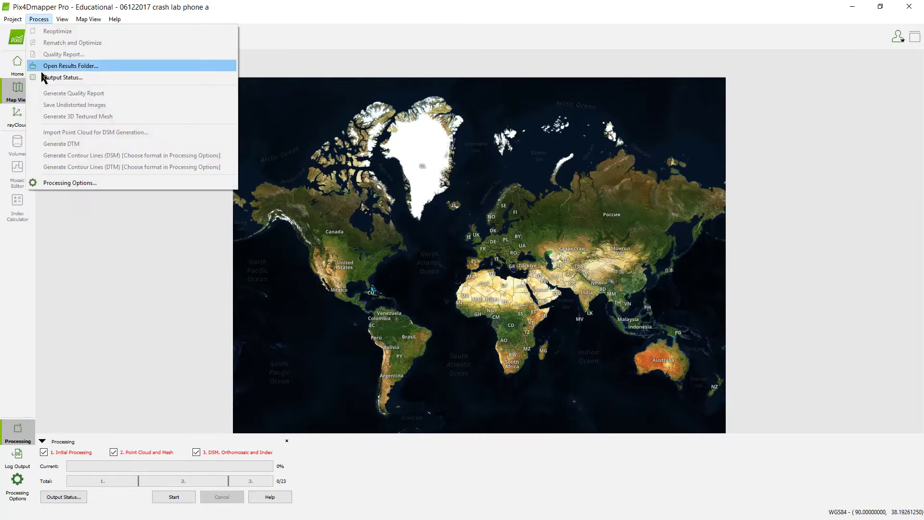
# Add 3D PDF to the 3D textured mesh export formats alongside FBX and OBJ
pyautogui.click(61, 185)
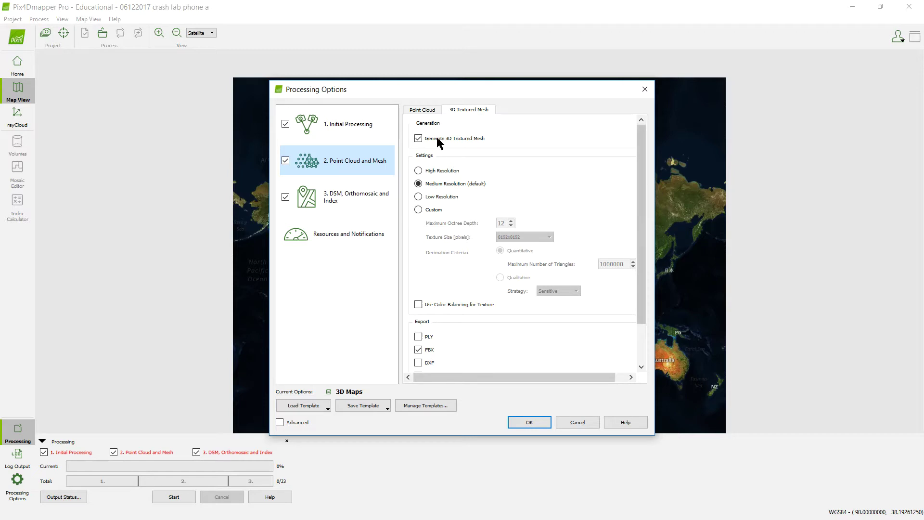
pyautogui.click(423, 111)
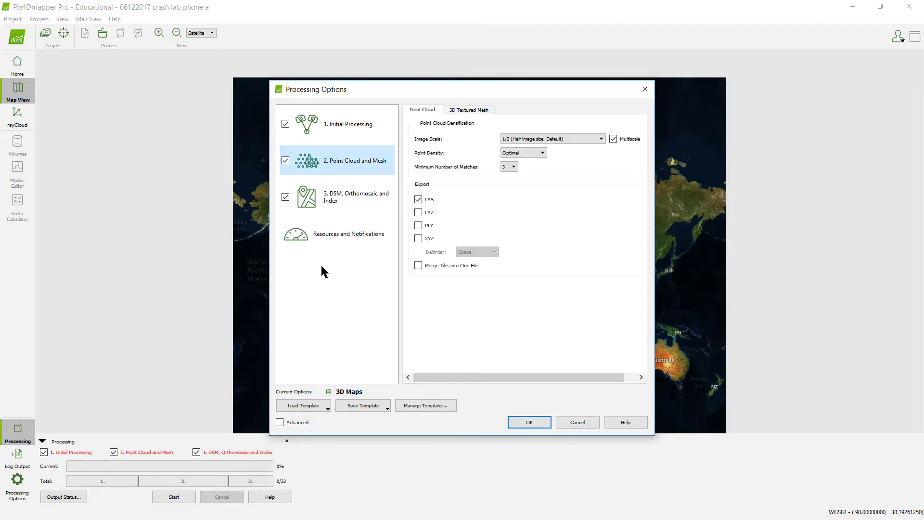
pyautogui.click(475, 112)
pyautogui.moveTo(644, 164); pyautogui.dragTo(648, 250)
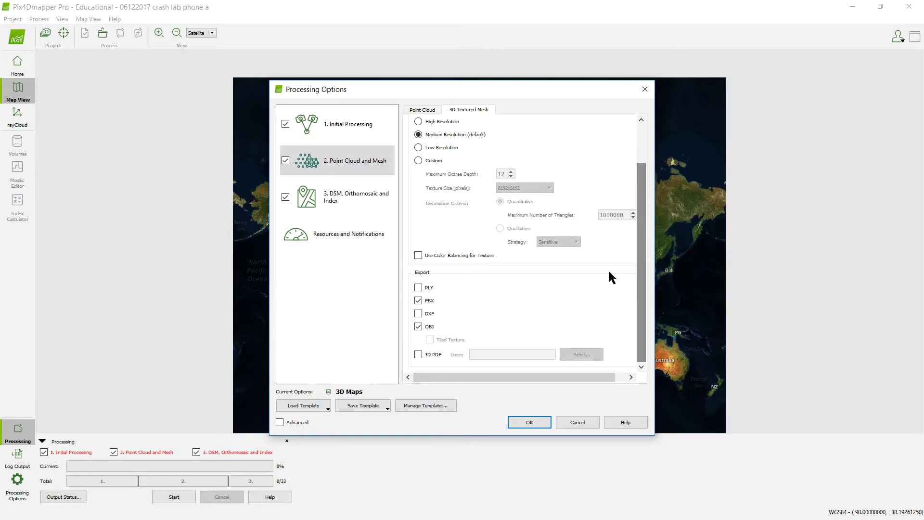
pyautogui.click(418, 354)
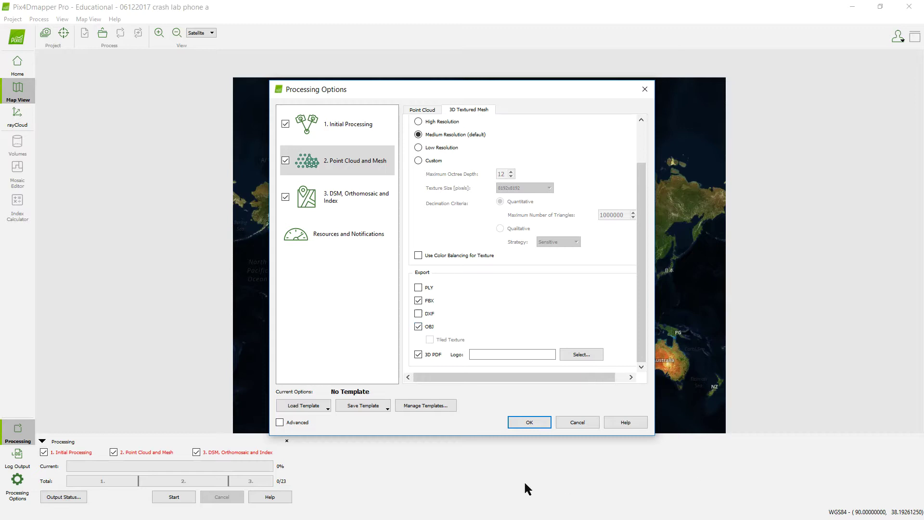
pyautogui.click(532, 421)
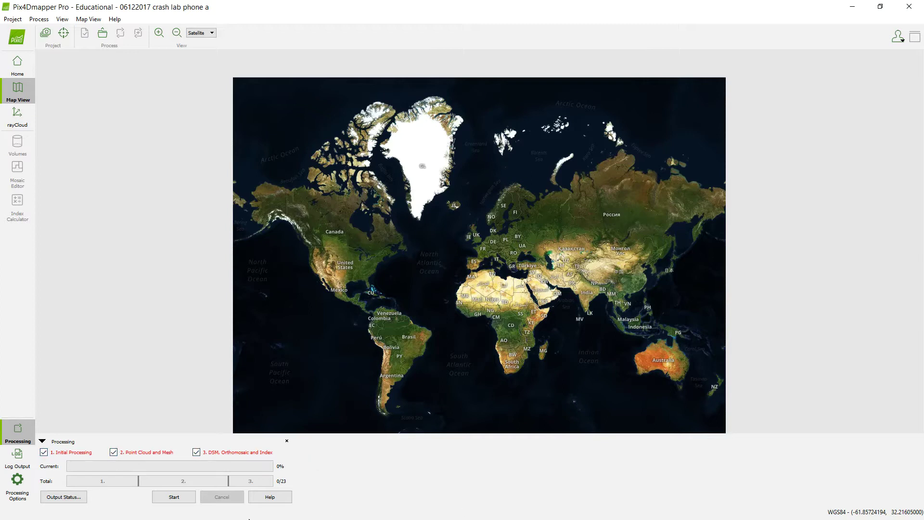
# Run all three processing steps until the Quality Report shows 13 of 16 images calibrated
pyautogui.click(175, 498)
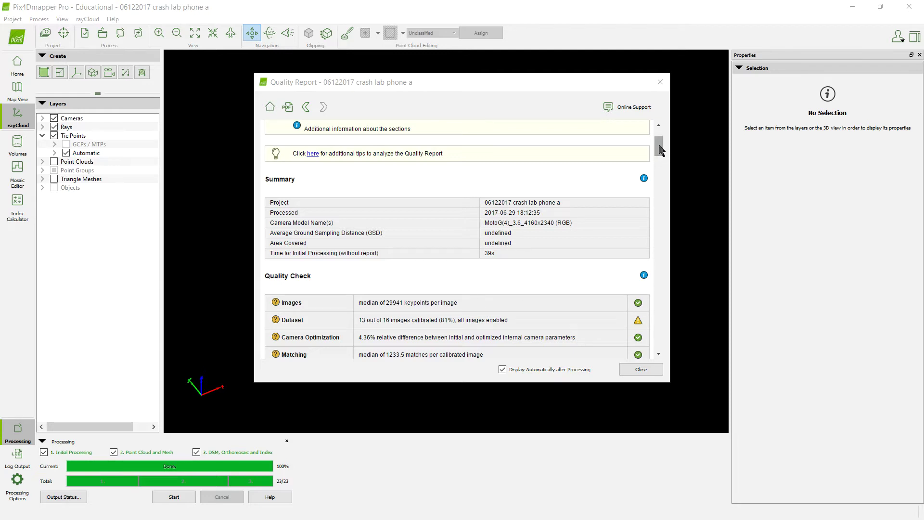
pyautogui.moveTo(660, 150); pyautogui.dragTo(660, 192)
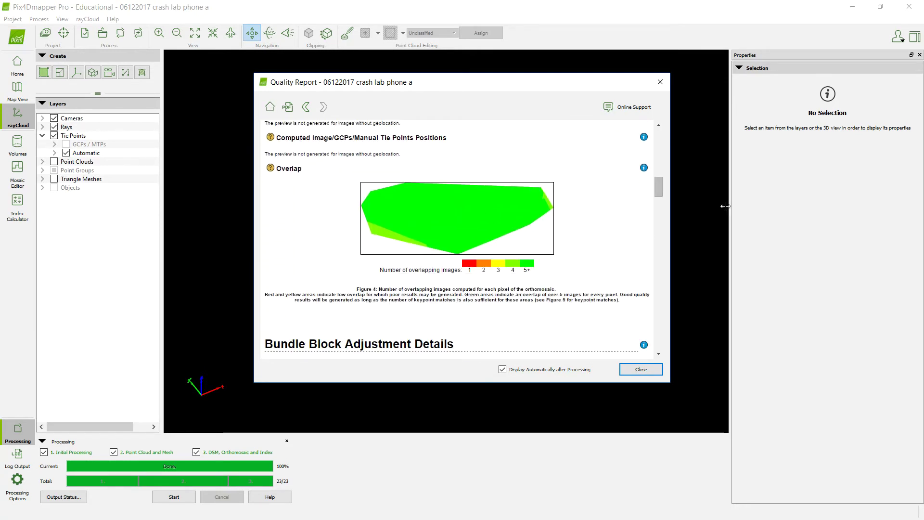
pyautogui.moveTo(662, 190); pyautogui.dragTo(663, 268)
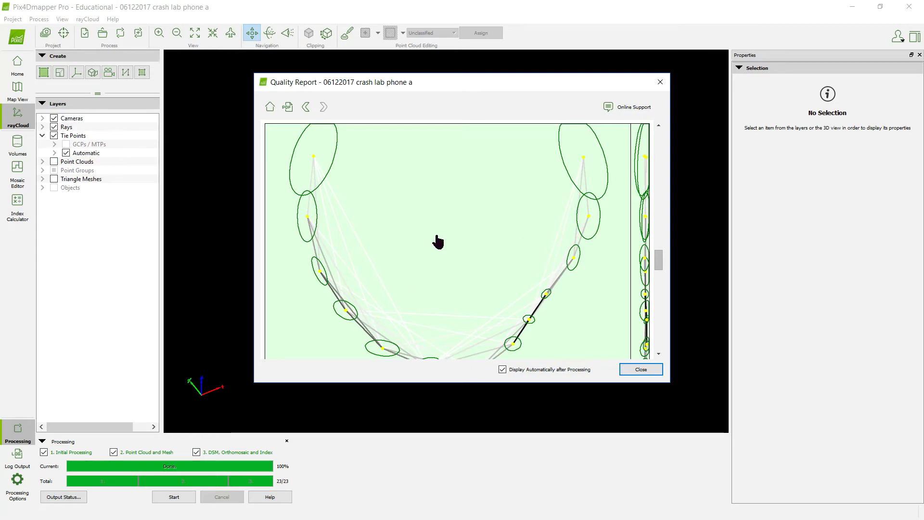
pyautogui.scroll(-1, 478, 289)
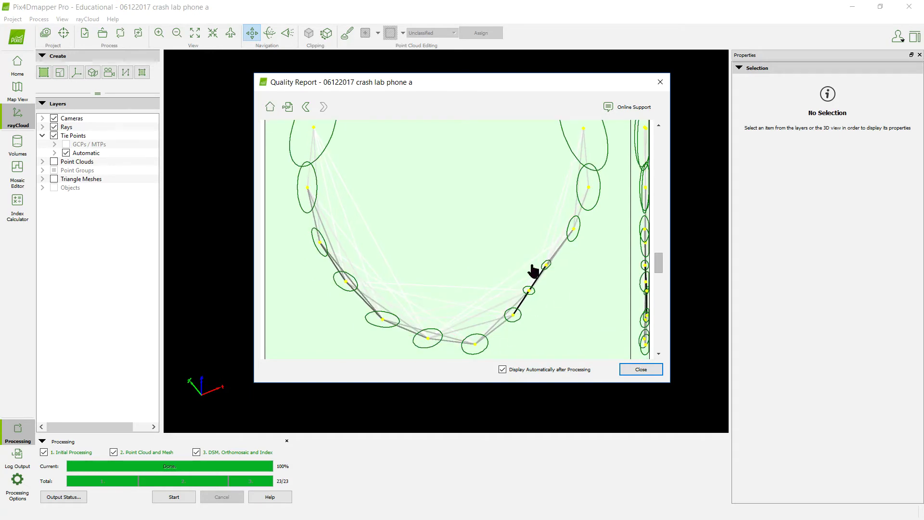
pyautogui.scroll(-1, 533, 282)
pyautogui.scroll(-12, 533, 283)
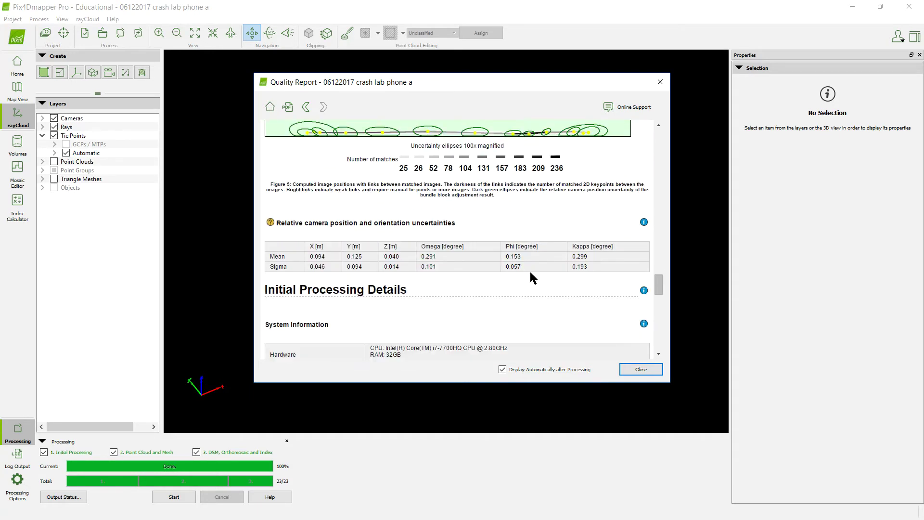
pyautogui.scroll(-8, 508, 245)
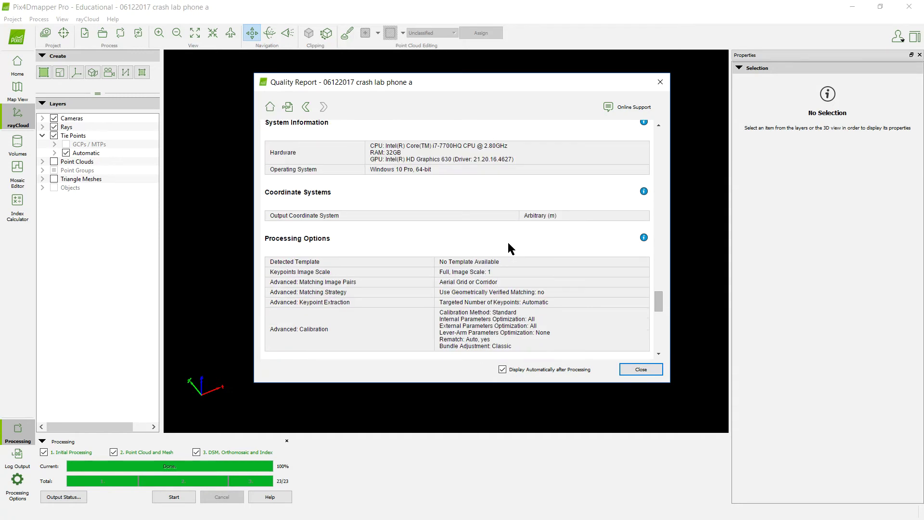
pyautogui.scroll(-6, 509, 247)
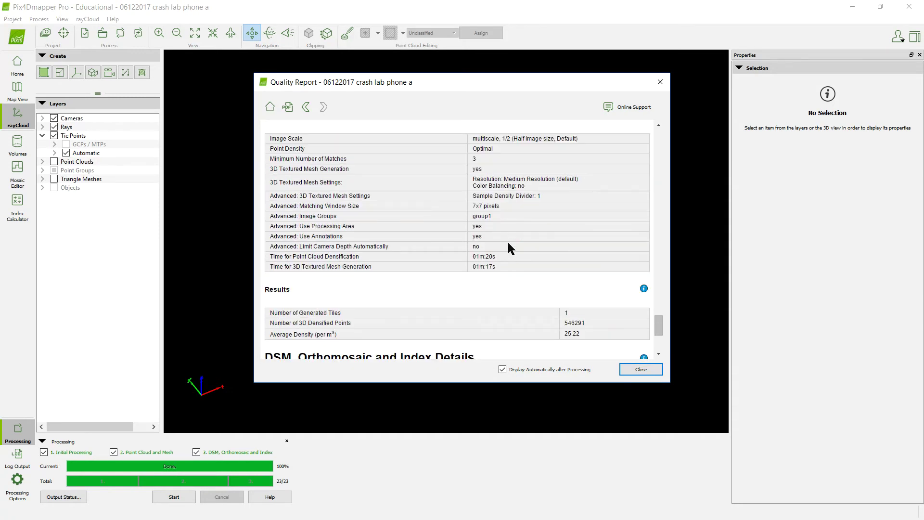
pyautogui.scroll(-5, 486, 255)
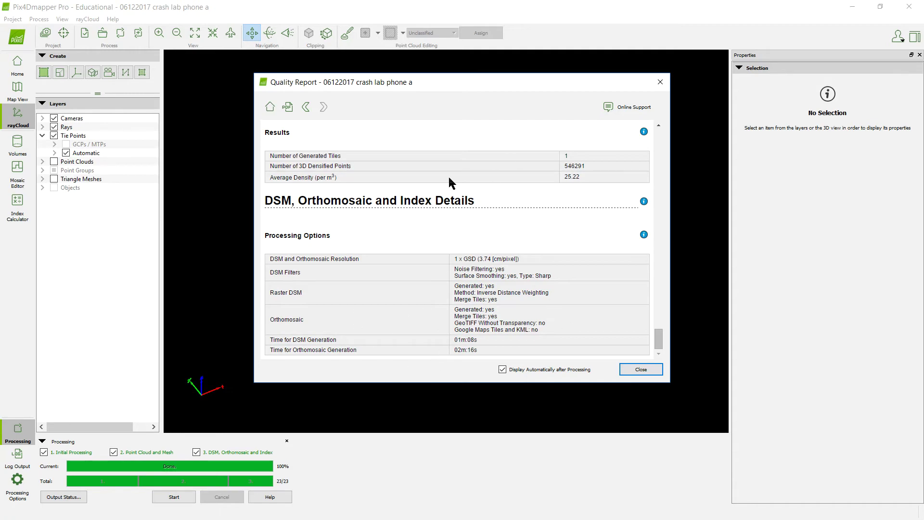
pyautogui.click(633, 369)
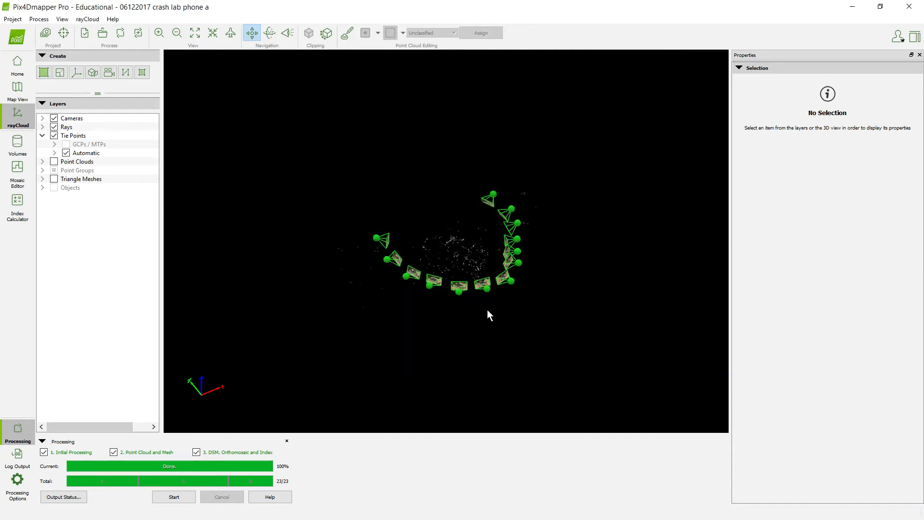
# Show the dense point cloud, hide the camera positions, and zoom in on the wreckage
pyautogui.click(54, 162)
pyautogui.click(54, 118)
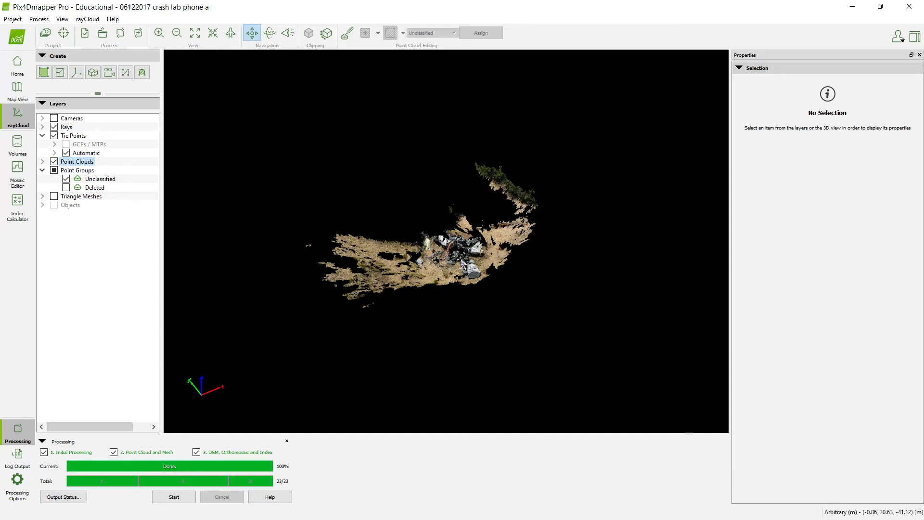
pyautogui.scroll(6, 460, 260)
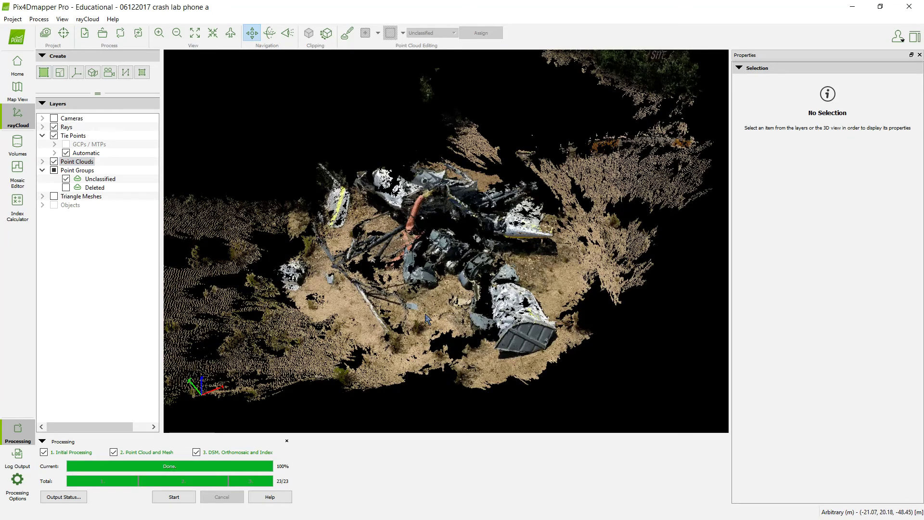
# Turn on the Triangle Meshes layer and view the textured wreckage from several angles
pyautogui.click(55, 197)
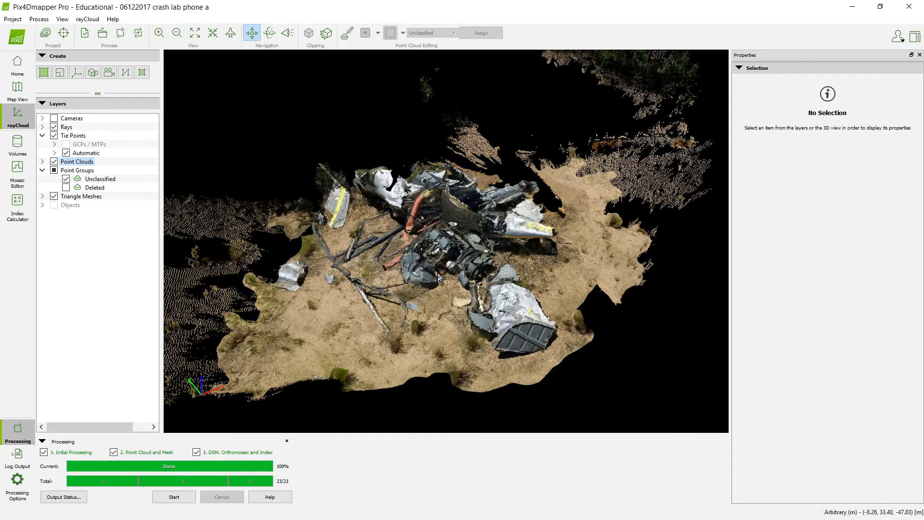
pyautogui.scroll(5, 439, 277)
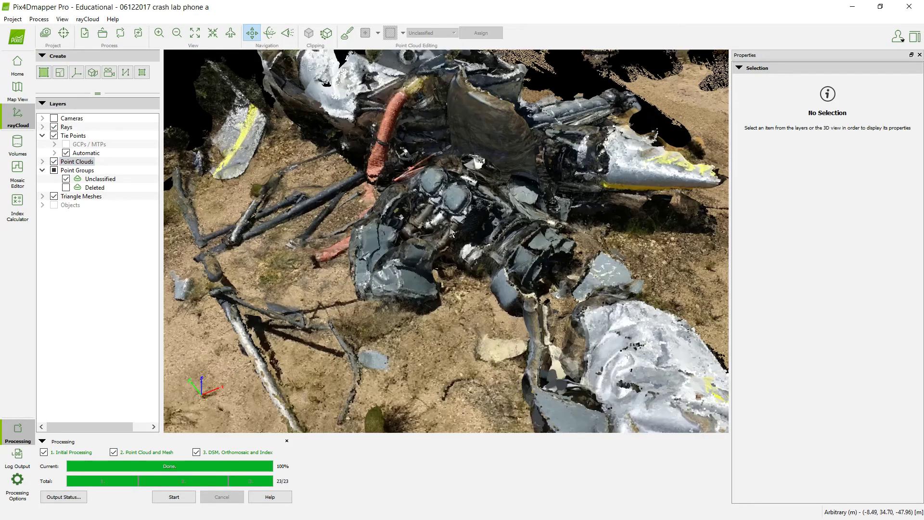
pyautogui.moveTo(451, 231)
pyautogui.mouseDown()
pyautogui.moveTo(463, 434)
pyautogui.moveTo(354, 296)
pyautogui.moveTo(272, 300)
pyautogui.moveTo(497, 317)
pyautogui.moveTo(528, 279)
pyautogui.moveTo(470, 256)
pyautogui.mouseUp()
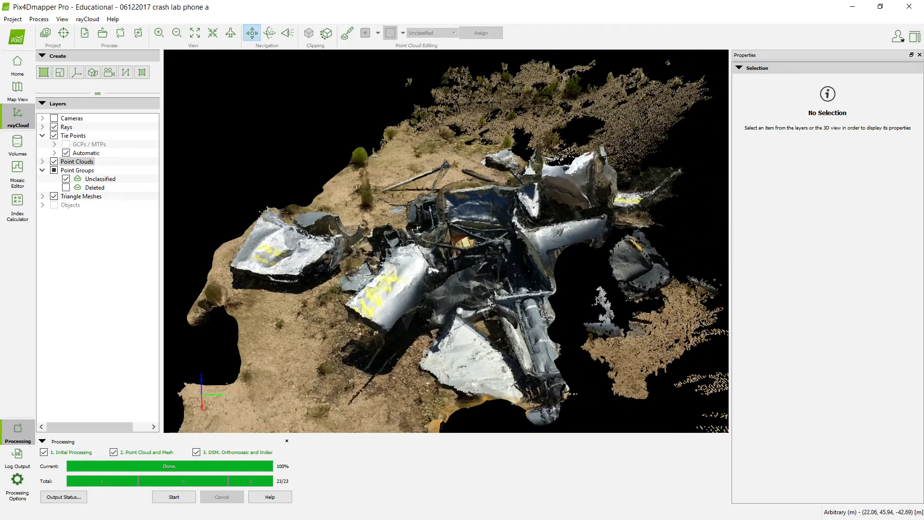
pyautogui.moveTo(488, 302); pyautogui.dragTo(359, 305)
pyautogui.scroll(5, 444, 301)
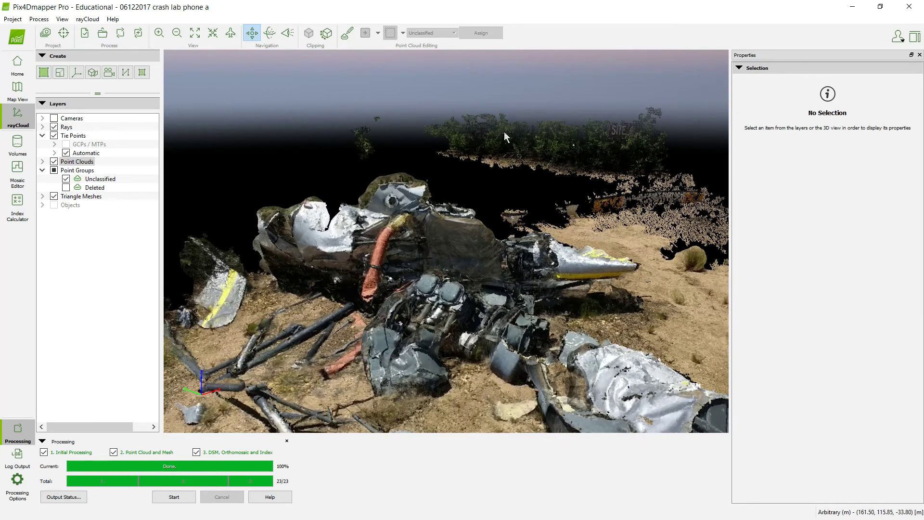
pyautogui.moveTo(417, 282); pyautogui.dragTo(400, 210)
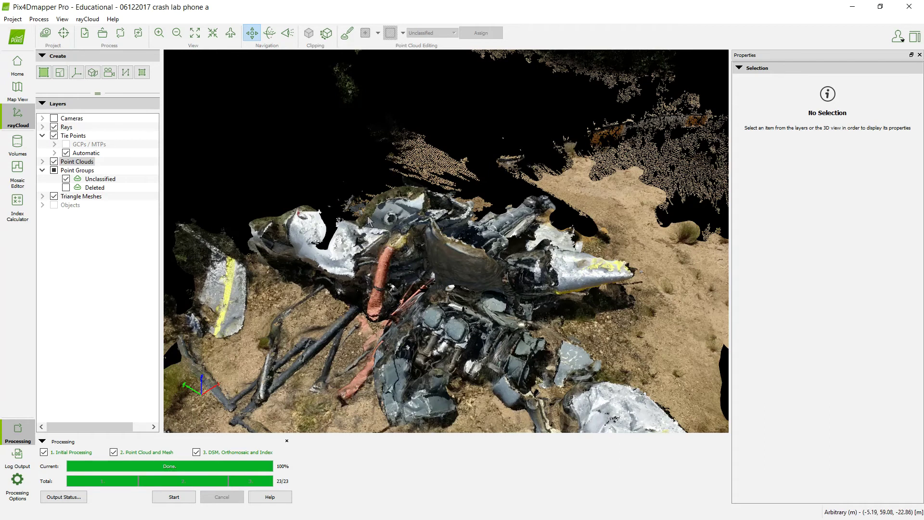
pyautogui.moveTo(421, 297)
pyautogui.mouseDown()
pyautogui.moveTo(415, 230)
pyautogui.moveTo(494, 240)
pyautogui.moveTo(422, 285)
pyautogui.mouseUp()
pyautogui.moveTo(368, 301)
pyautogui.mouseDown()
pyautogui.moveTo(489, 301)
pyautogui.moveTo(370, 304)
pyautogui.mouseUp()
# Hide Point Clouds, view the textured wreck mesh from above, and bring the project folder window over
pyautogui.click(54, 161)
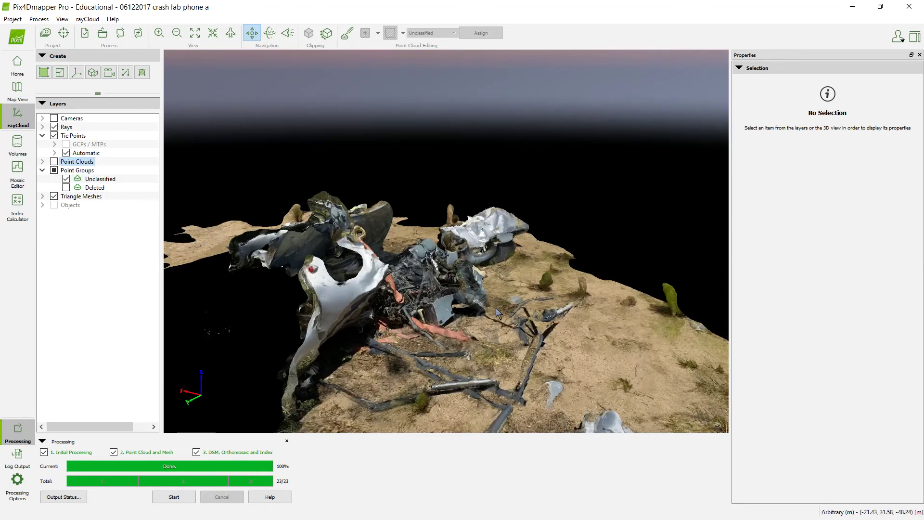
pyautogui.moveTo(496, 307); pyautogui.dragTo(549, 282)
pyautogui.moveTo(538, 324); pyautogui.dragTo(579, 413)
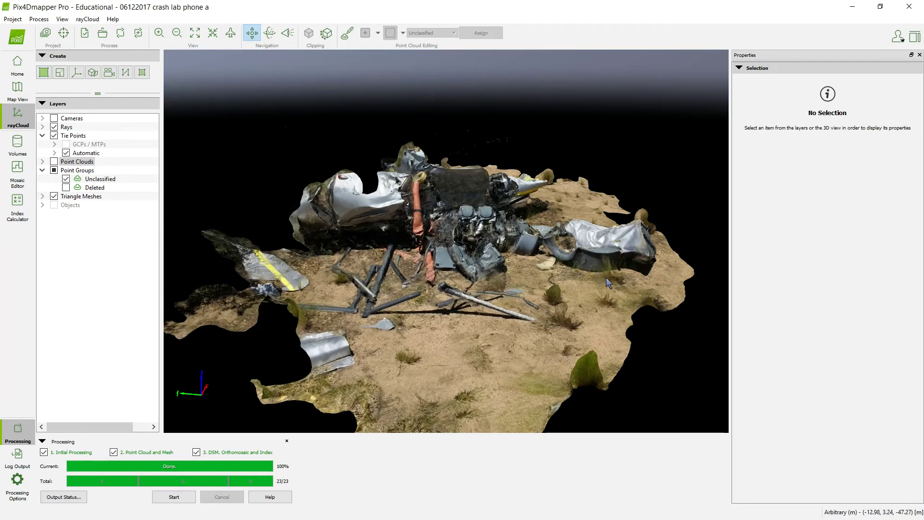
pyautogui.moveTo(606, 277); pyautogui.dragTo(505, 256)
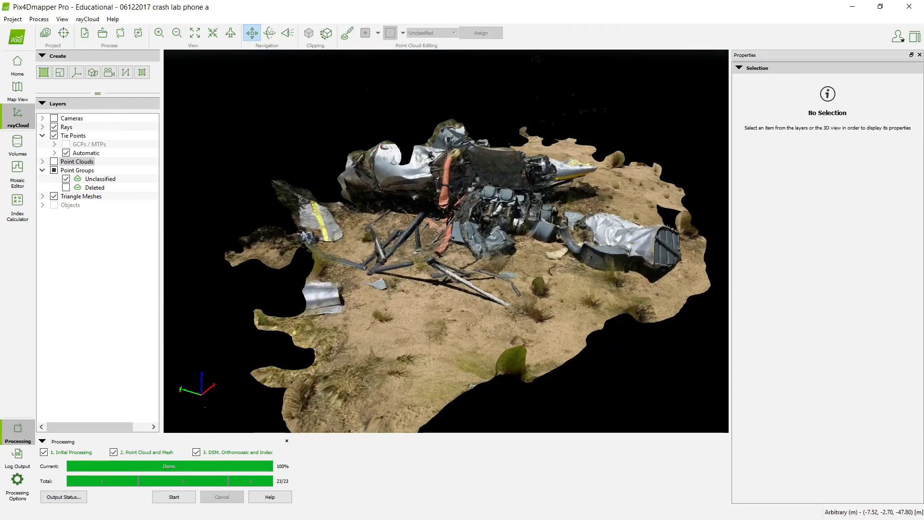
pyautogui.moveTo(923, 79); pyautogui.dragTo(605, 112)
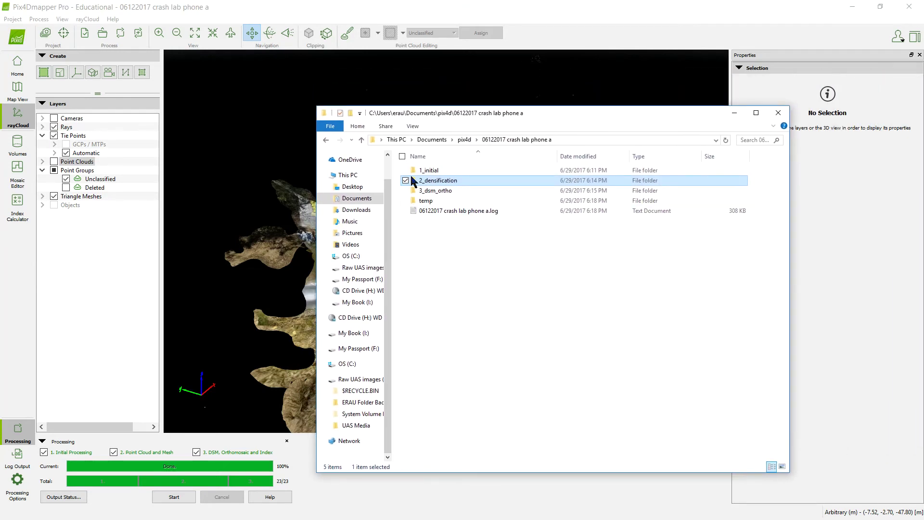
# Go to the '06122017 crash lab phone a' project's 2_densification\3d_mesh folder and select the mesh PDF
pyautogui.click(464, 139)
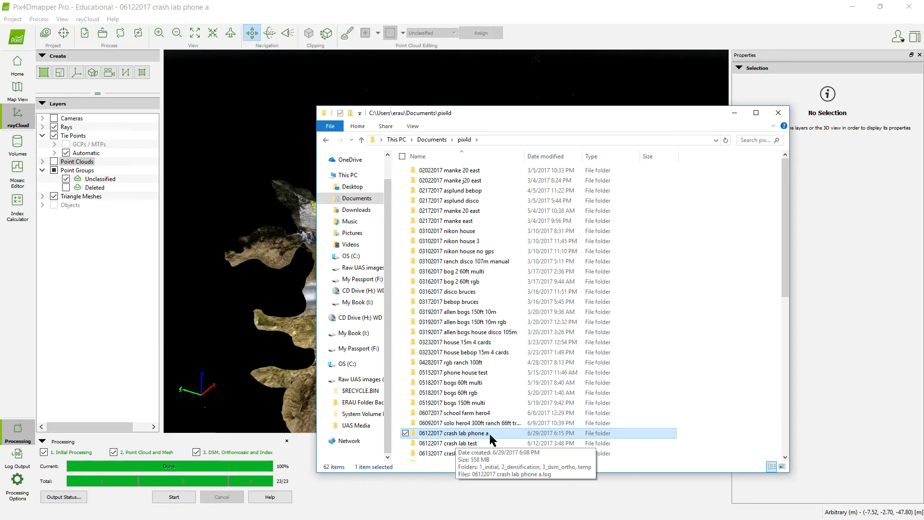
pyautogui.doubleClick(476, 434)
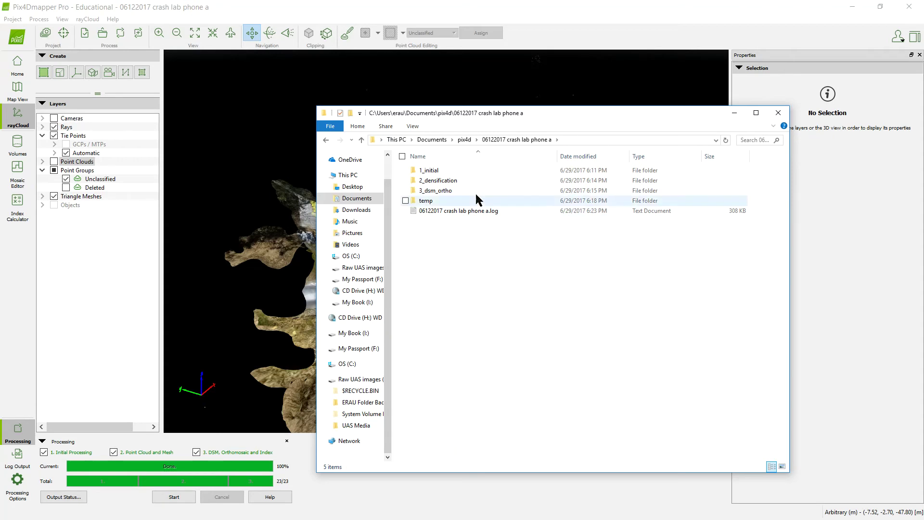
pyautogui.doubleClick(447, 185)
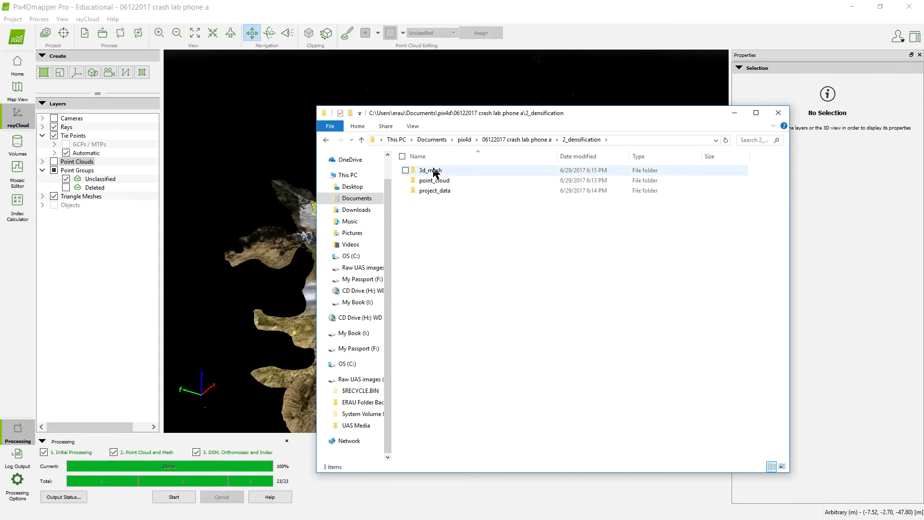
pyautogui.doubleClick(433, 171)
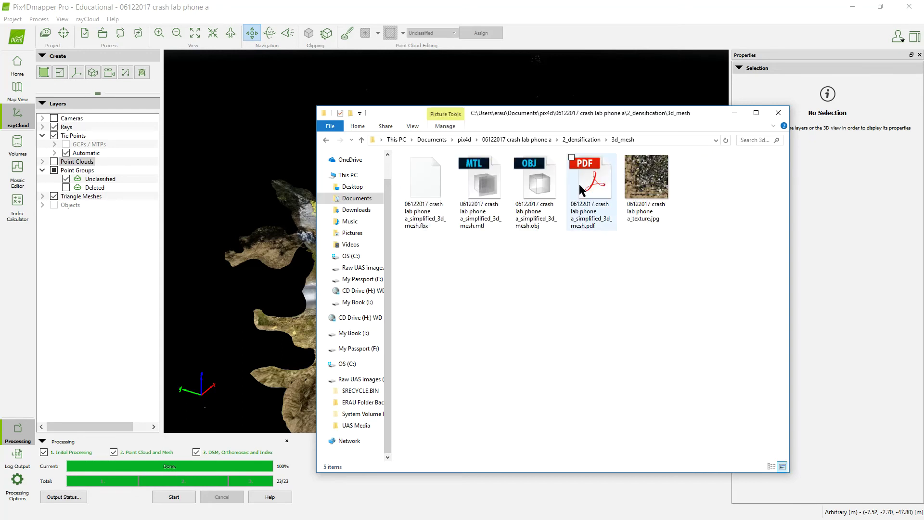
pyautogui.click(594, 182)
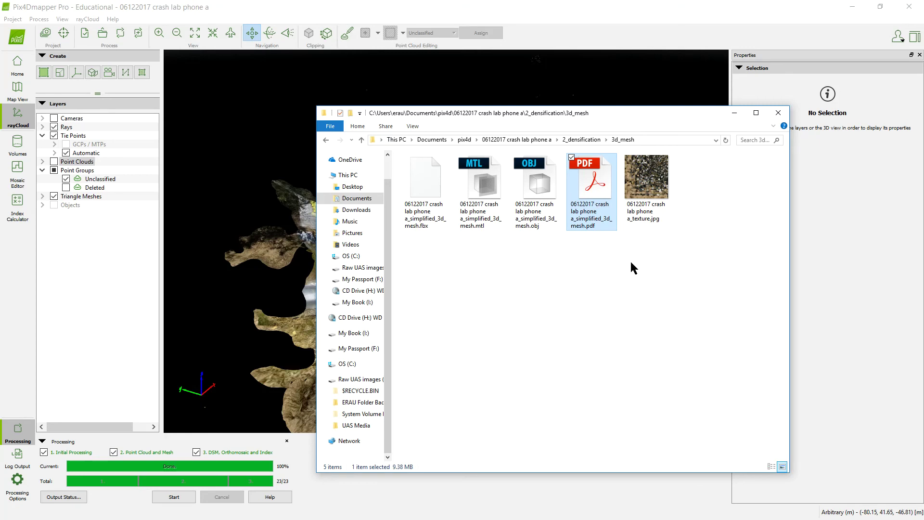
# Move File Explorer off screen and orbit the textured crash-site mesh, including a top-down view
pyautogui.moveTo(537, 115); pyautogui.dragTo(923, 118)
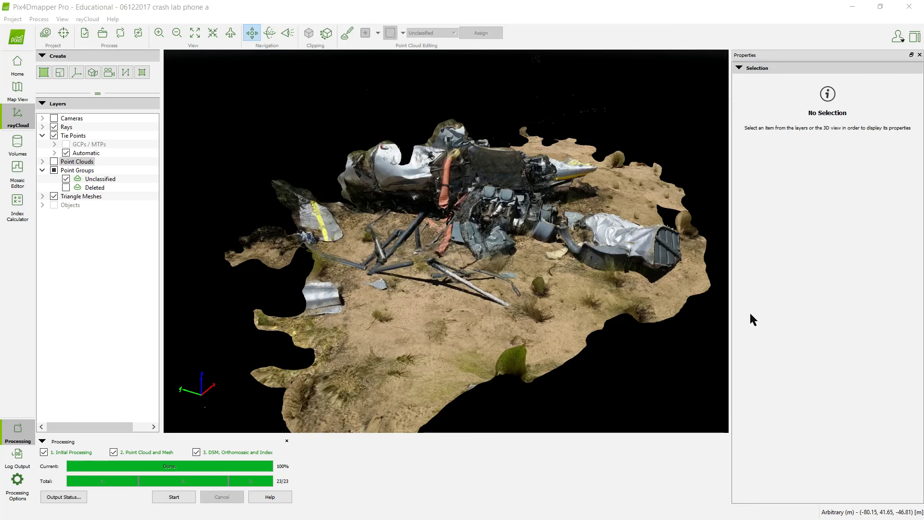
pyautogui.moveTo(524, 203); pyautogui.dragTo(503, 234)
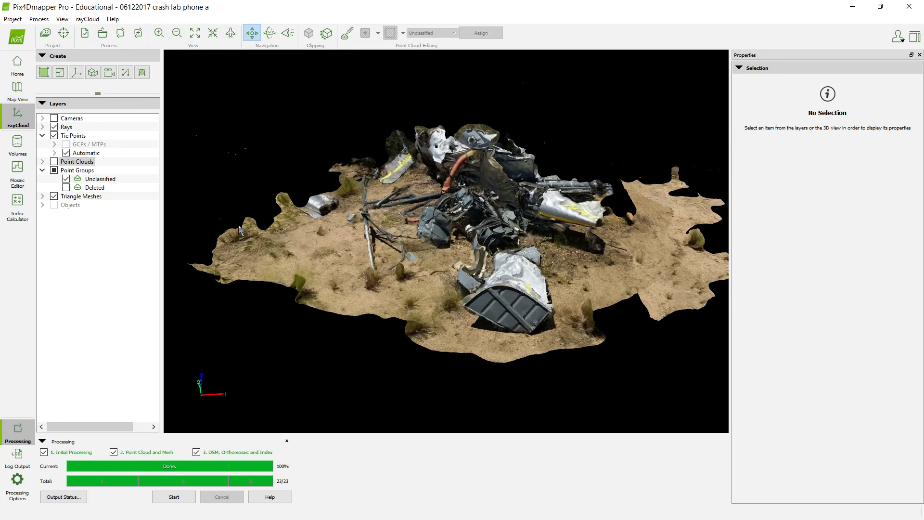
pyautogui.moveTo(474, 232); pyautogui.dragTo(582, 280)
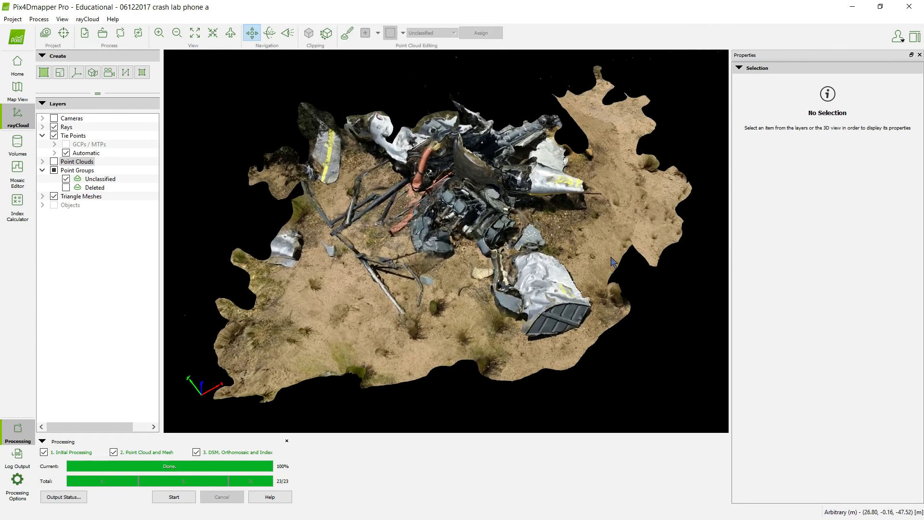
pyautogui.moveTo(346, 274)
pyautogui.mouseDown()
pyautogui.moveTo(274, 233)
pyautogui.moveTo(217, 181)
pyautogui.mouseUp()
pyautogui.moveTo(477, 279)
pyautogui.mouseDown()
pyautogui.moveTo(495, 298)
pyautogui.moveTo(479, 283)
pyautogui.mouseUp()
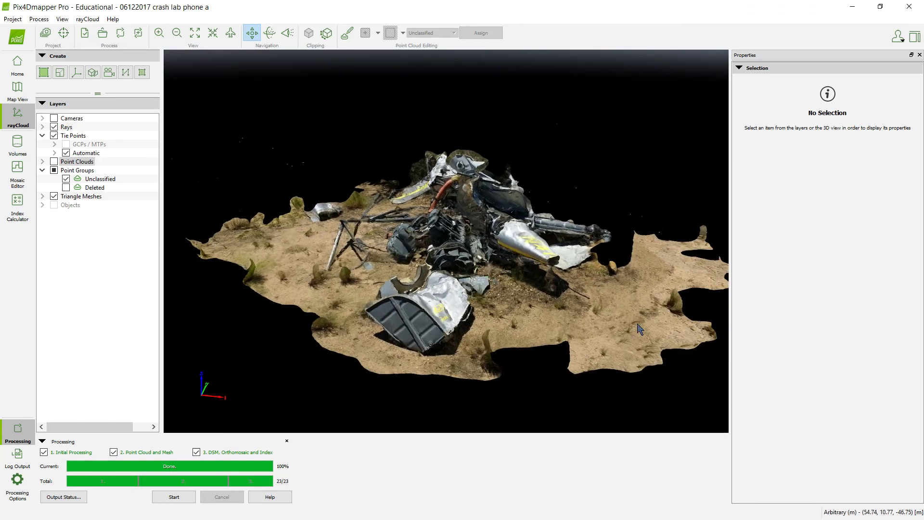